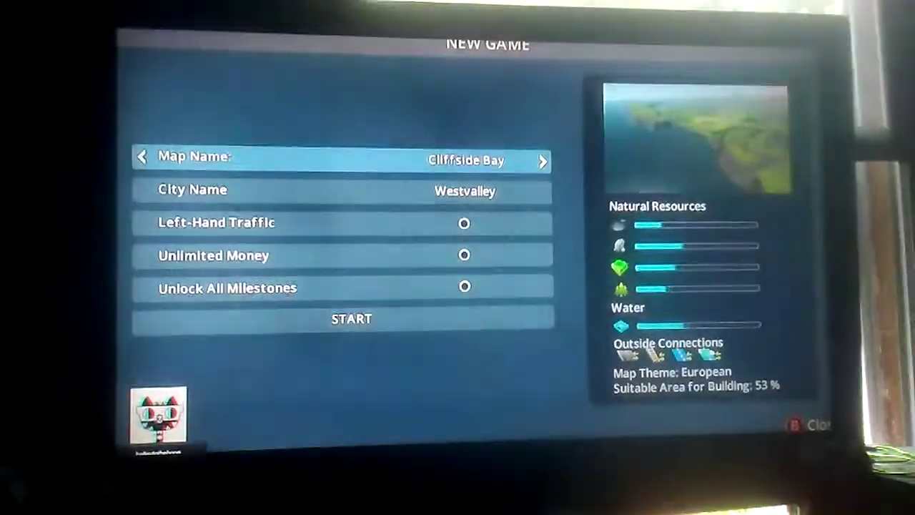
Step: Pick the Foggy Hills map, enable unlimited money, try unlocking all milestones, and start Rockdale
key("Right")
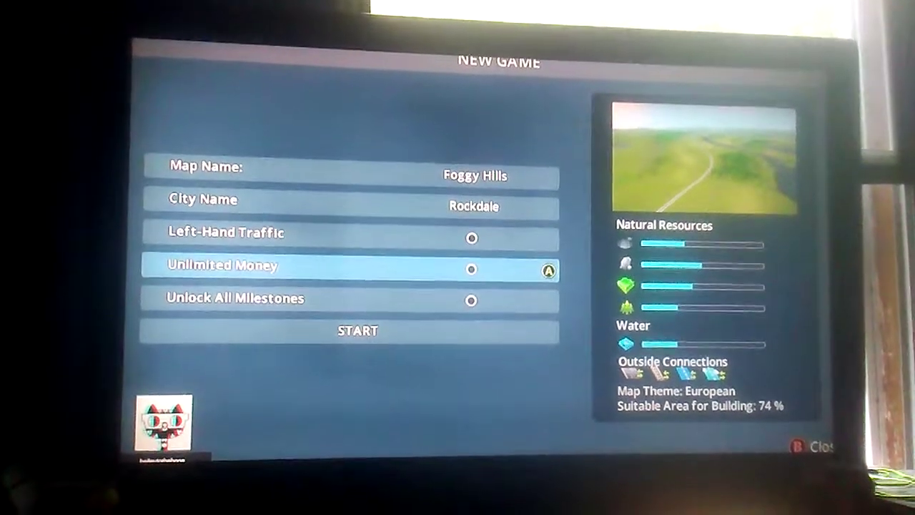
key("Return")
key("Return")
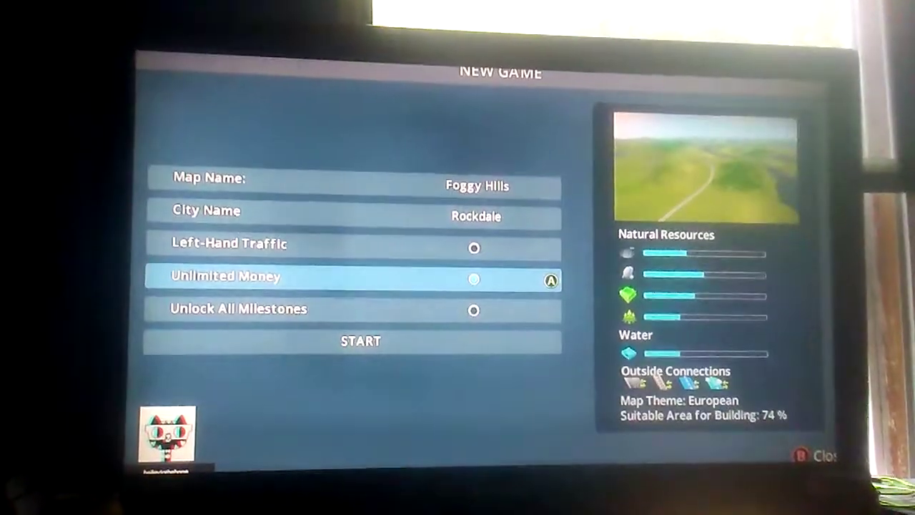
key("Down")
key("Return")
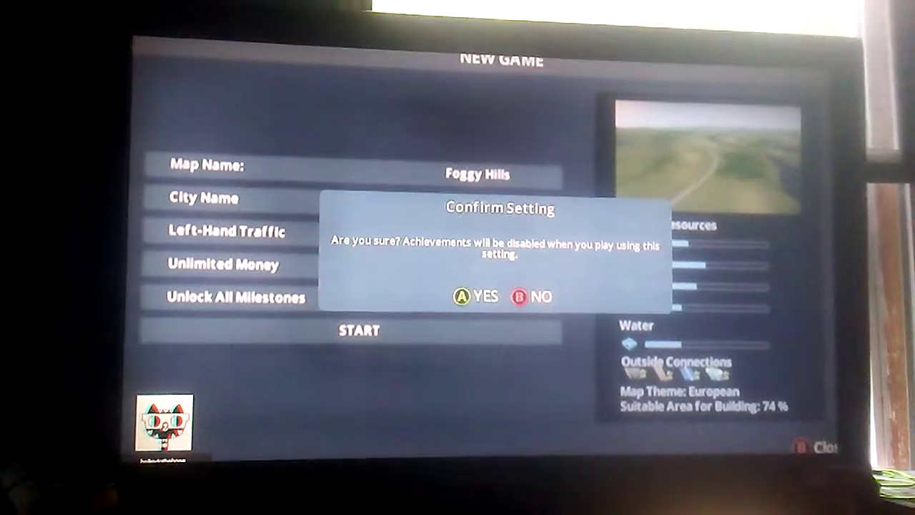
key("Return")
key("Down")
key("Return")
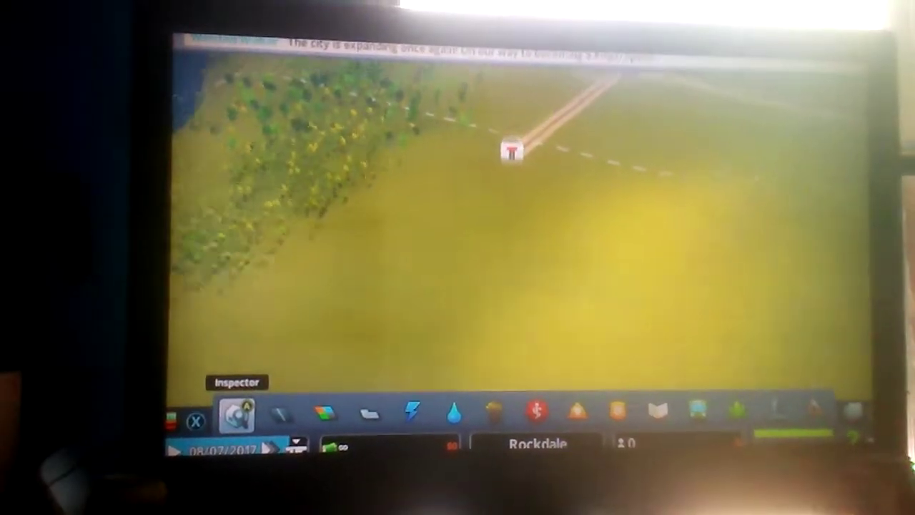
Step: Bring up the Areas map and compare the unowned tiles beside Rockdale
key("Left")
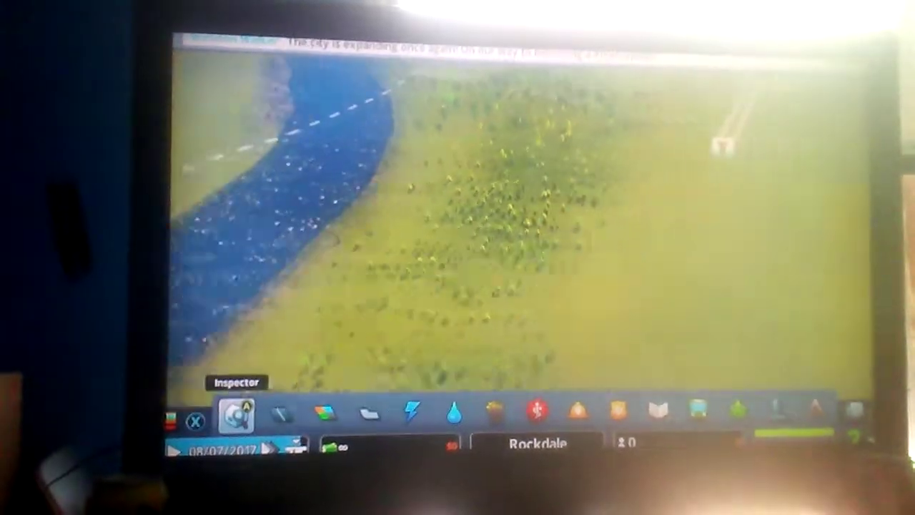
key("Tab")
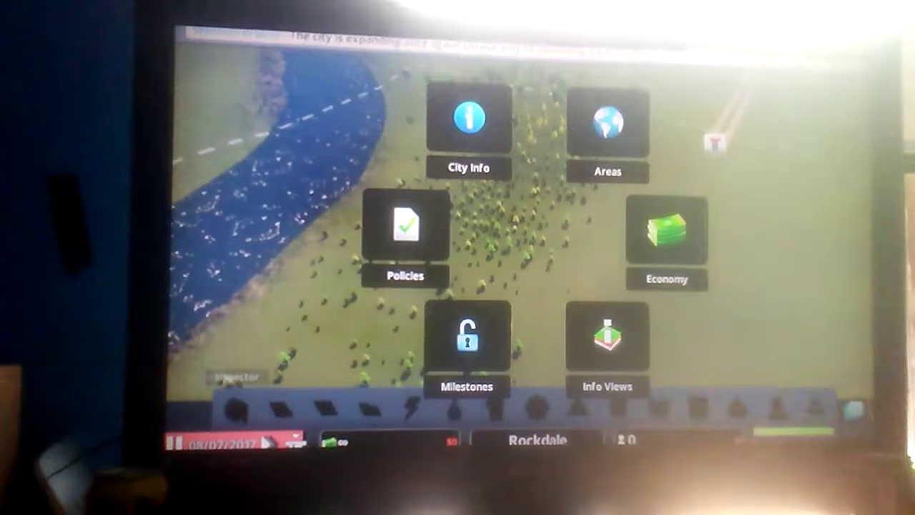
key("Up")
key("Return")
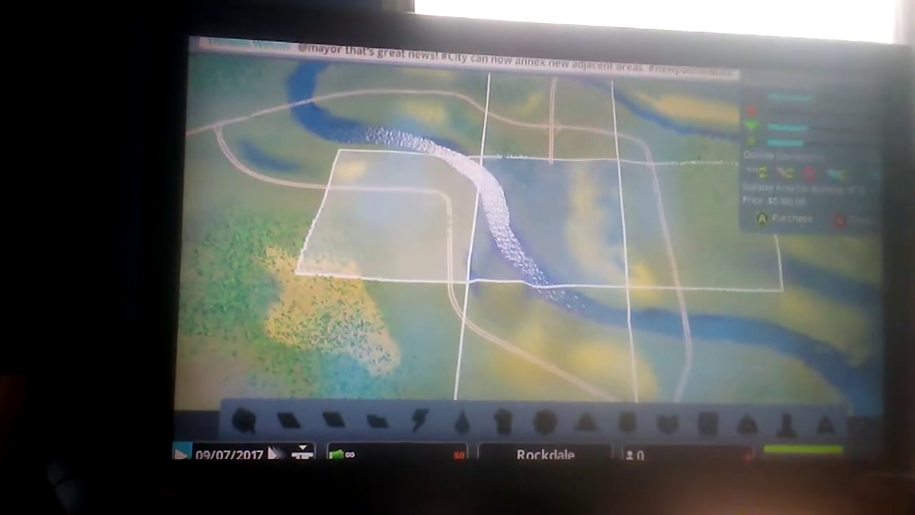
key("Right")
key("Left")
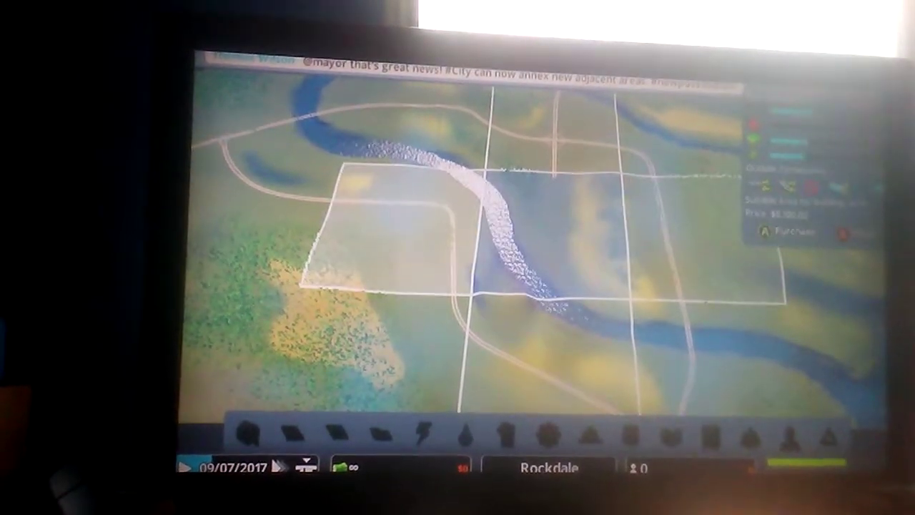
key("Right")
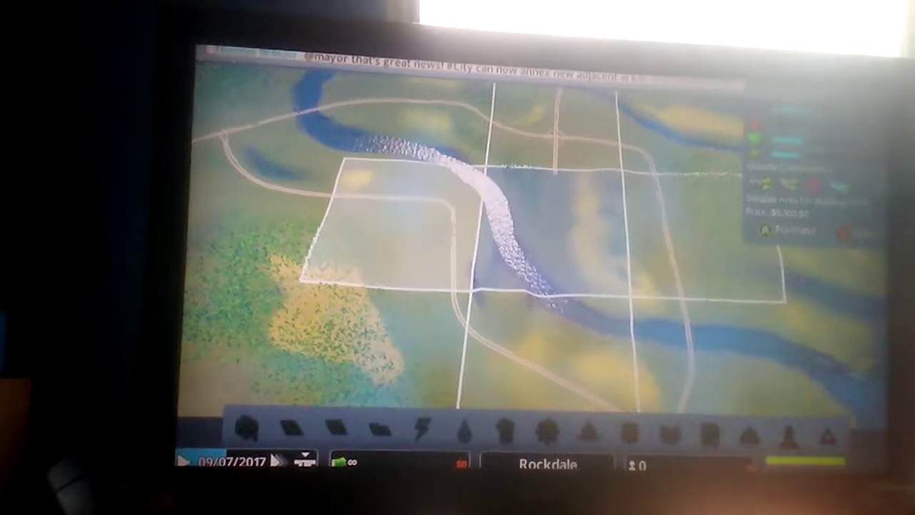
Step: Purchase the remaining area tiles until all 9/9 are owned, then return to the city
key("Left")
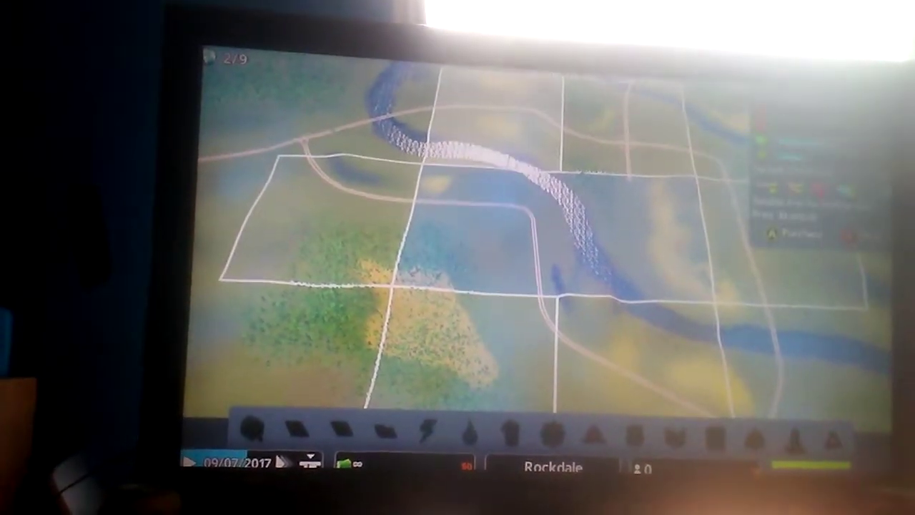
key("Return")
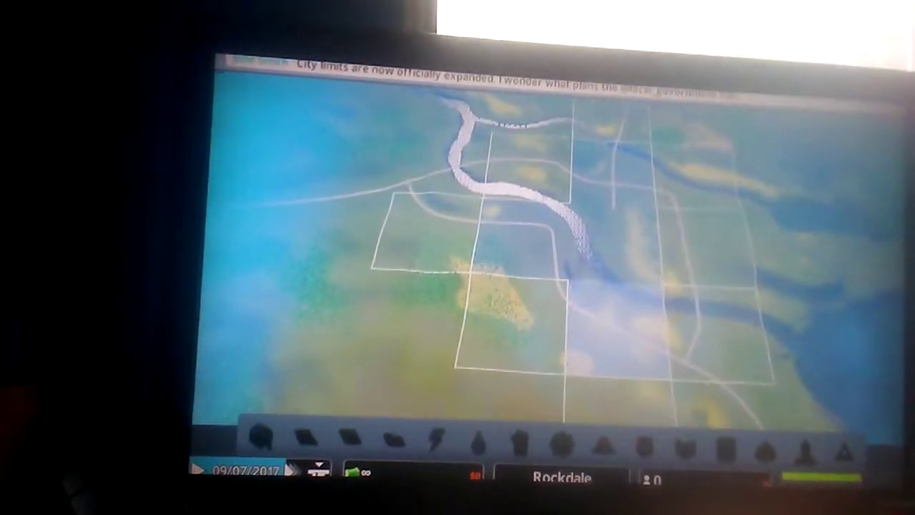
key("Left")
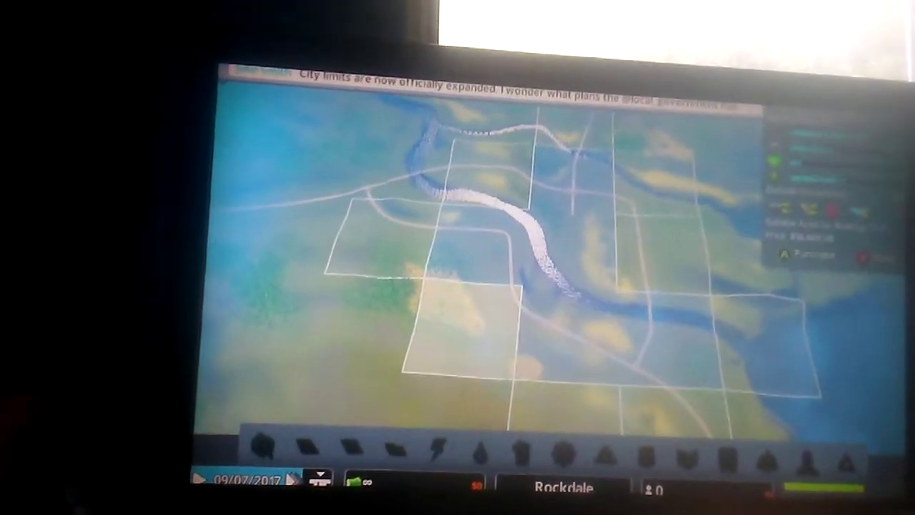
key("Return")
key("Up")
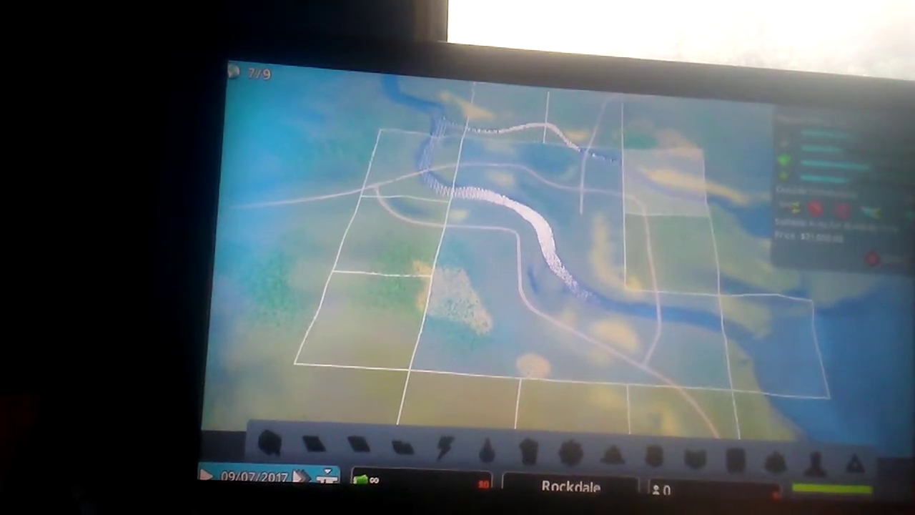
key("Down")
key("Return")
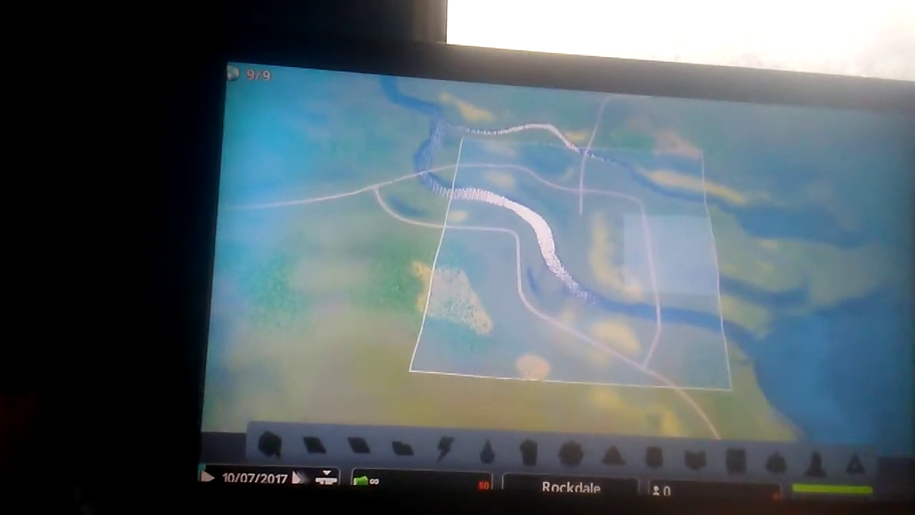
key("Escape")
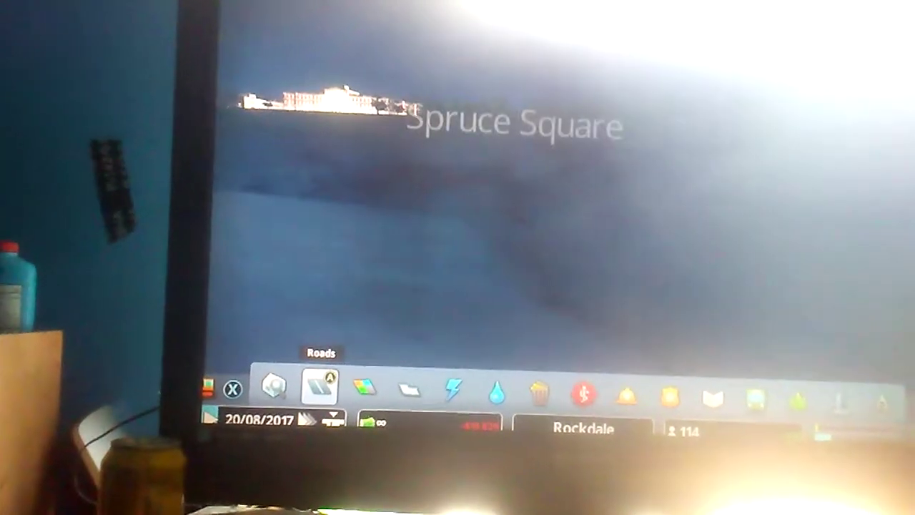
key("d")
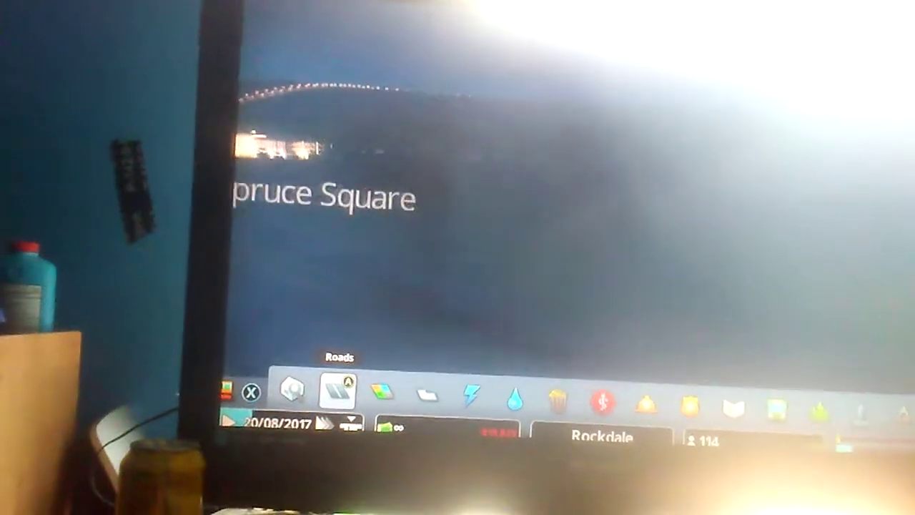